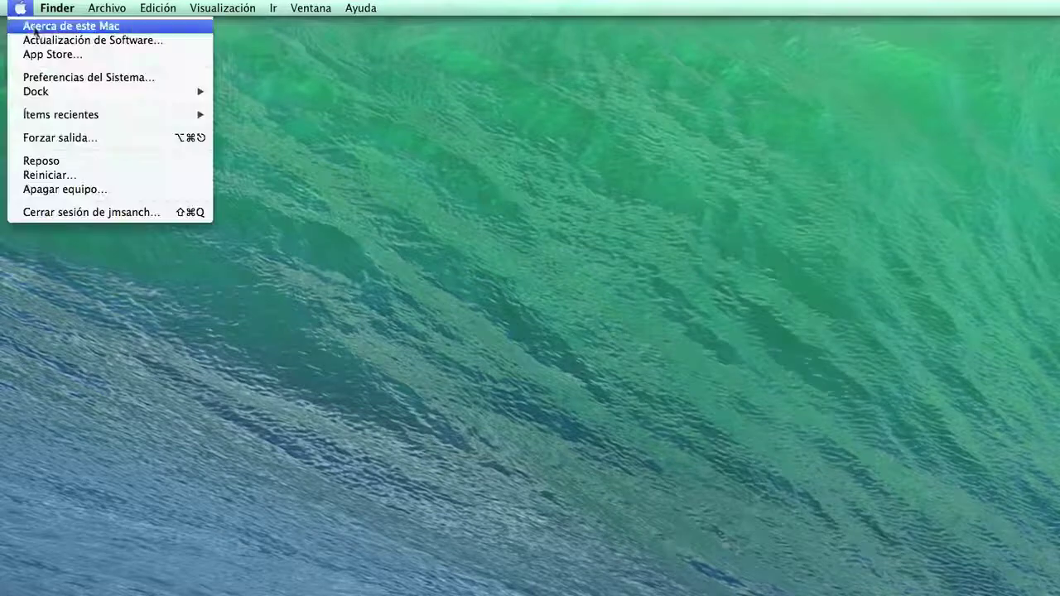
- Open the system's sound preferences and choose USB VoIP Device as the sound output after trying the internal speakers
click(64, 79)
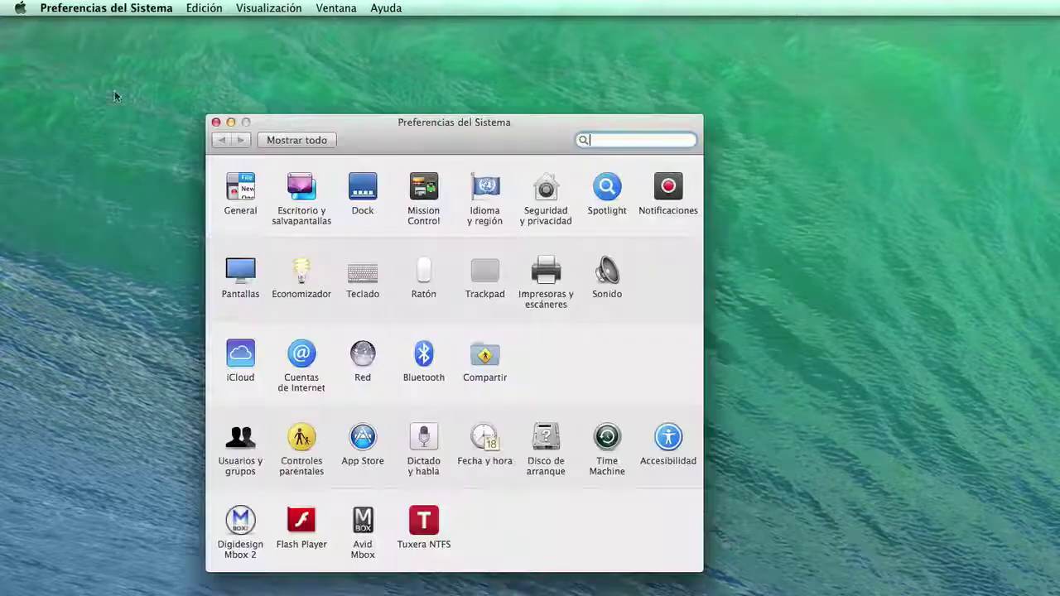
click(609, 281)
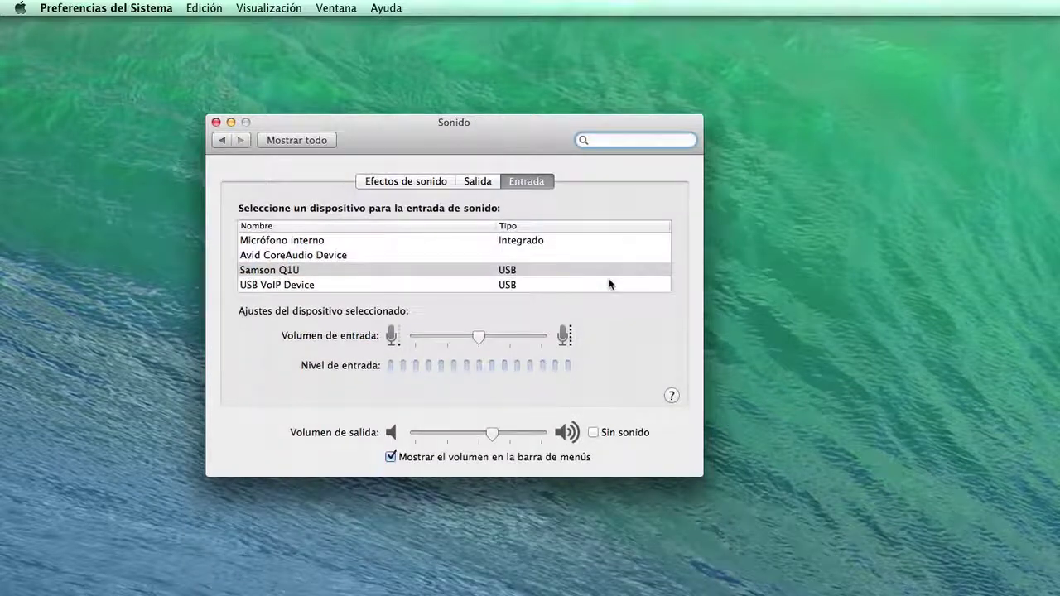
click(479, 182)
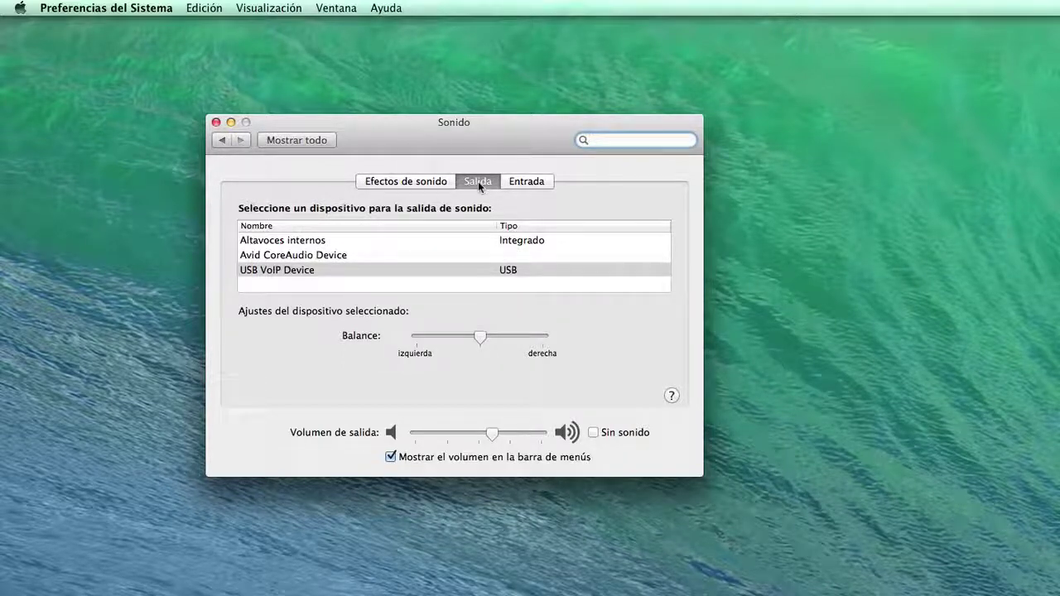
click(304, 241)
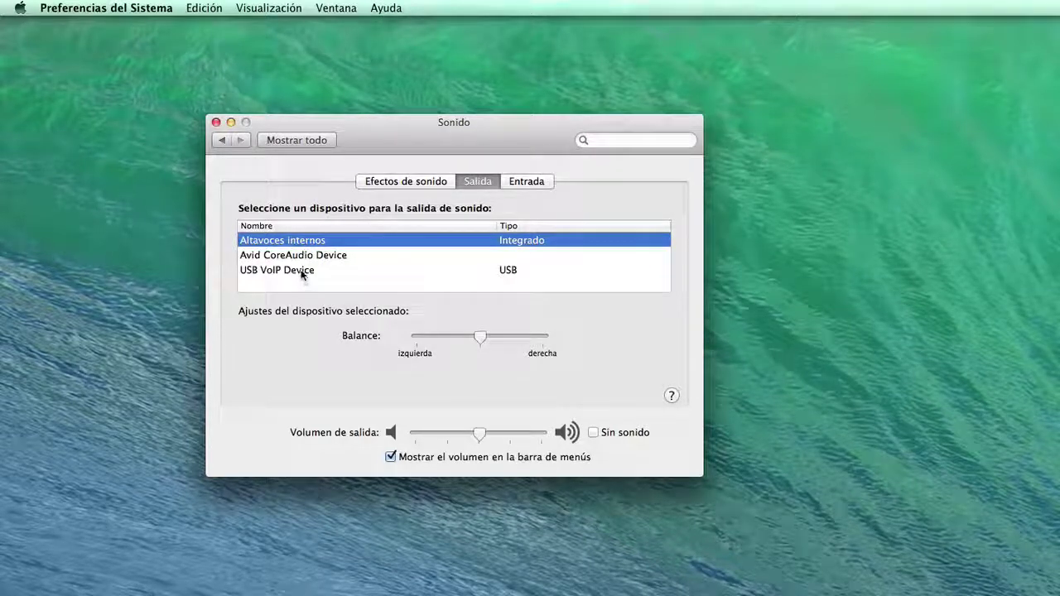
click(302, 274)
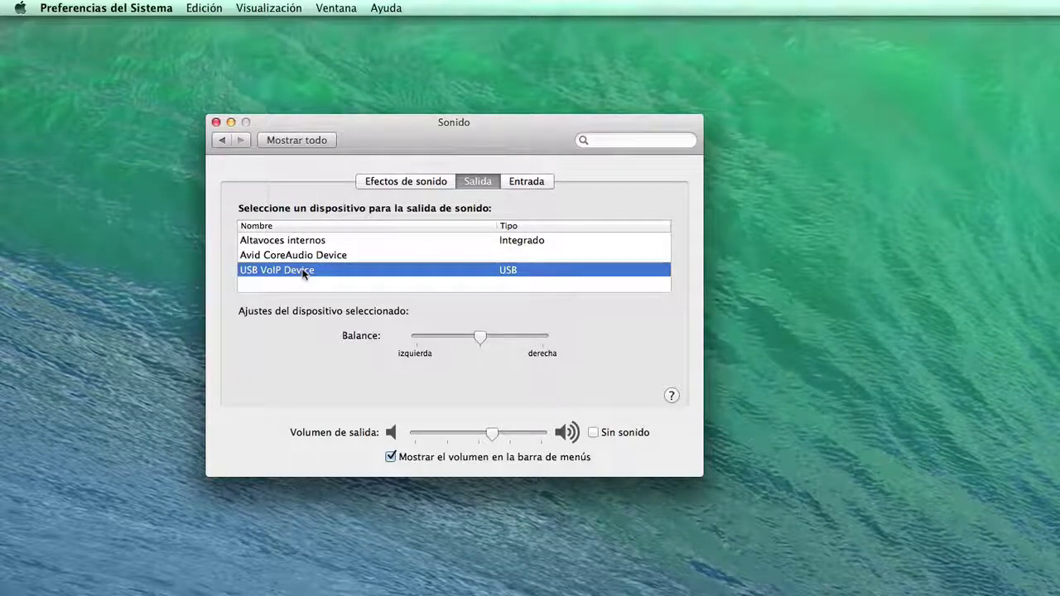
- Choose Samson Q1U as the sound input device after trying the internal microphone and USB VoIP Device
click(535, 182)
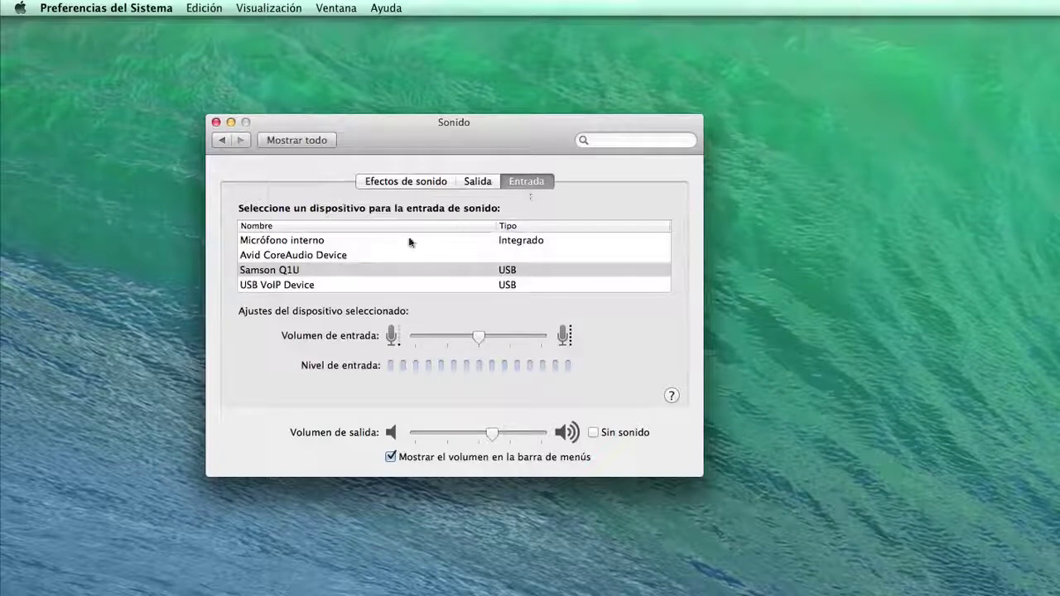
click(315, 241)
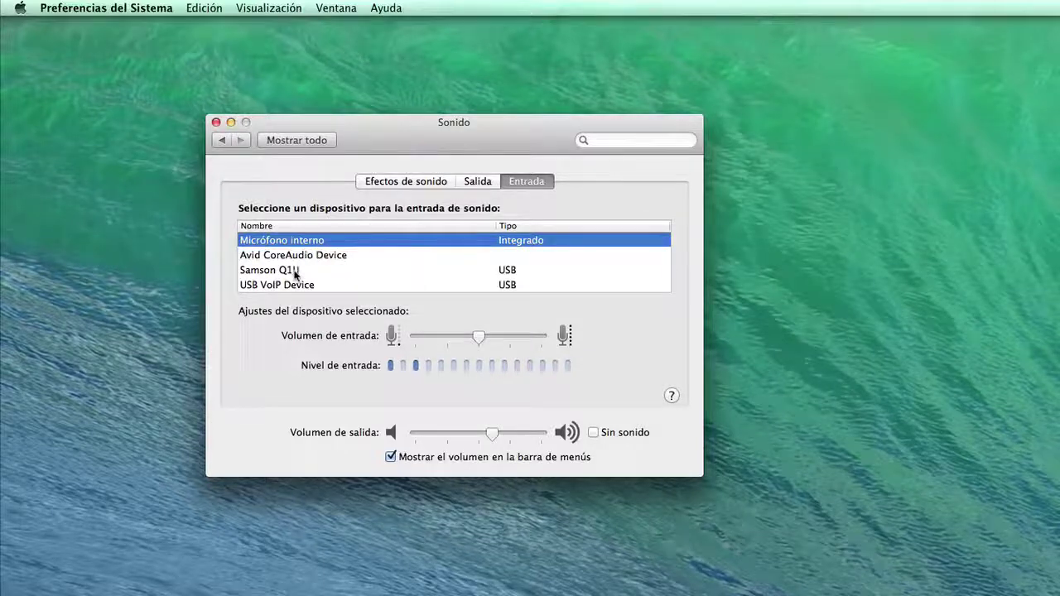
click(296, 275)
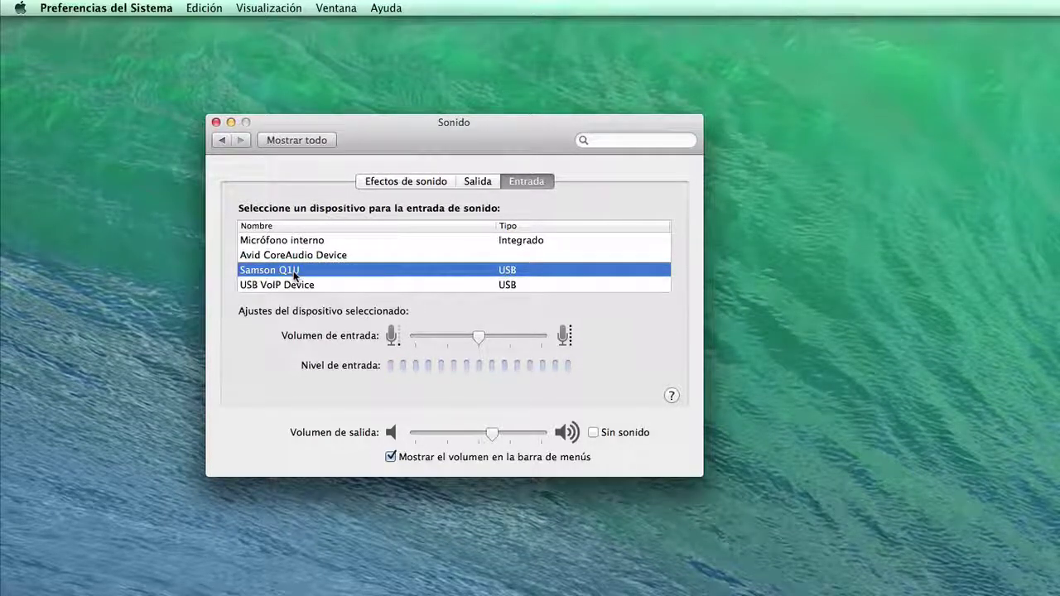
click(295, 285)
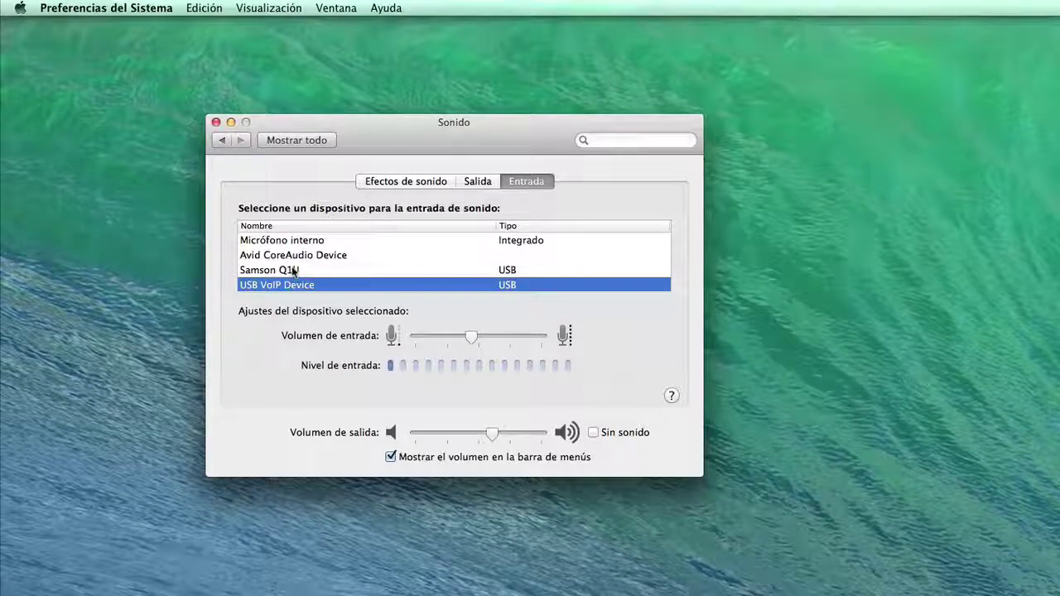
click(292, 272)
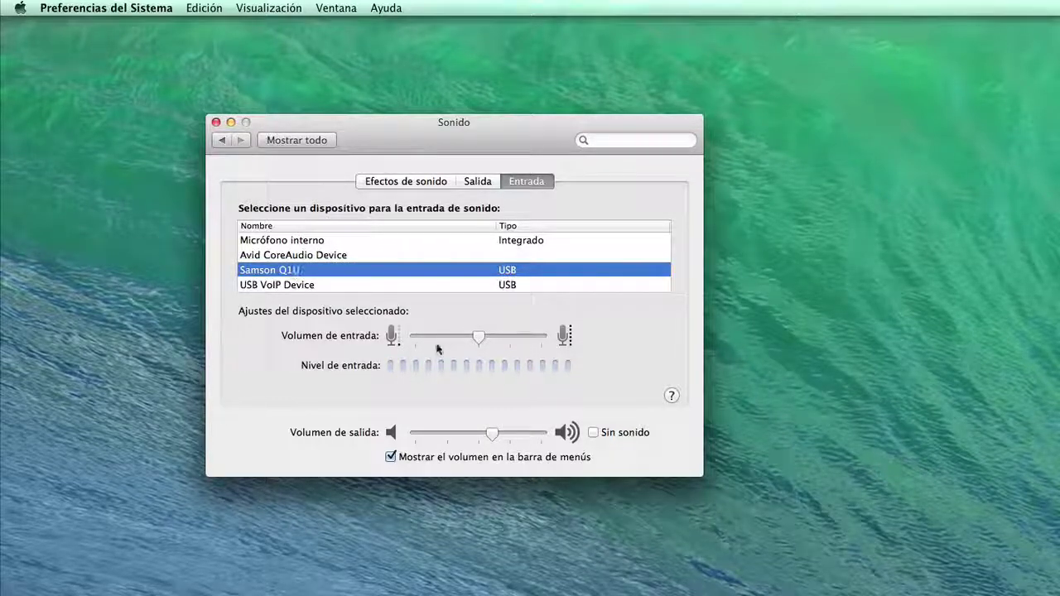
- Raise the Samson Q1U's input volume to roughly four fifths of its range and close the sound preferences
mouse_move(479, 335)
drag(479, 335, 521, 348)
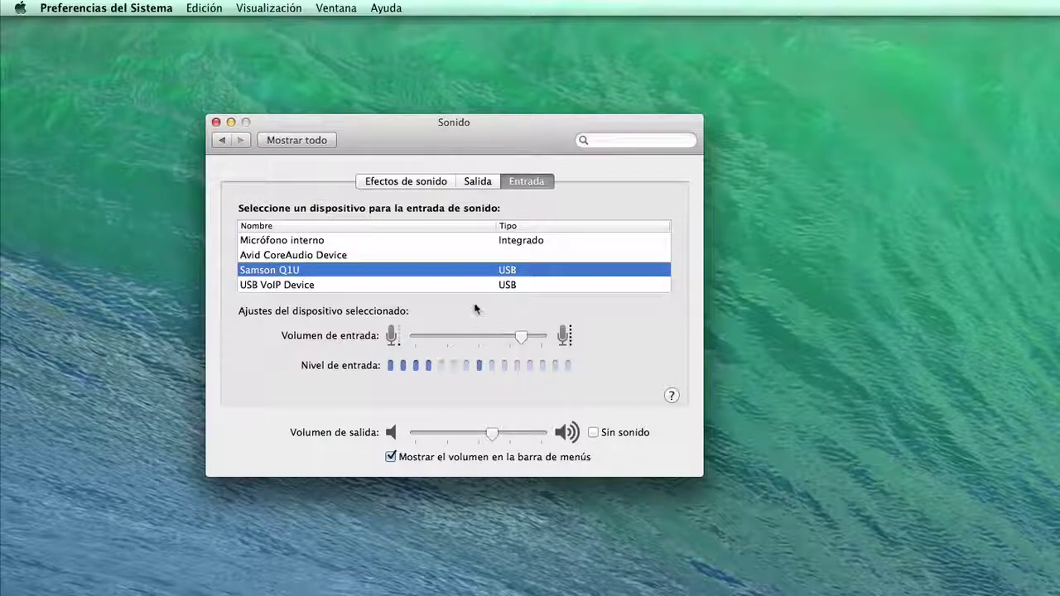
click(215, 123)
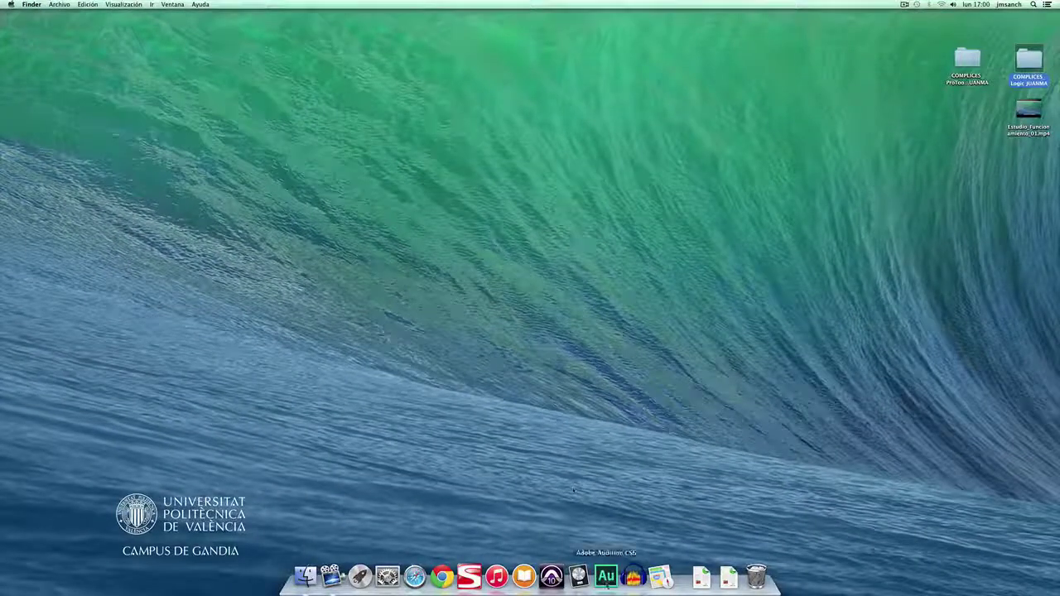
- Switch to Audacity and use USB VoIP Device for playback and Samson Q1U for recording with 1 channel (Mono)
click(632, 577)
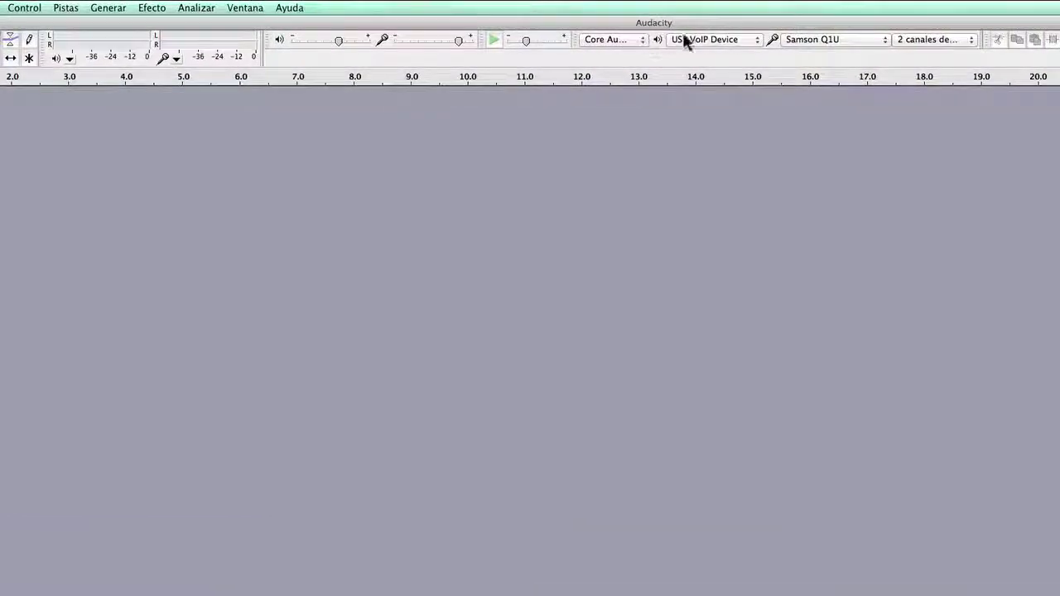
click(757, 40)
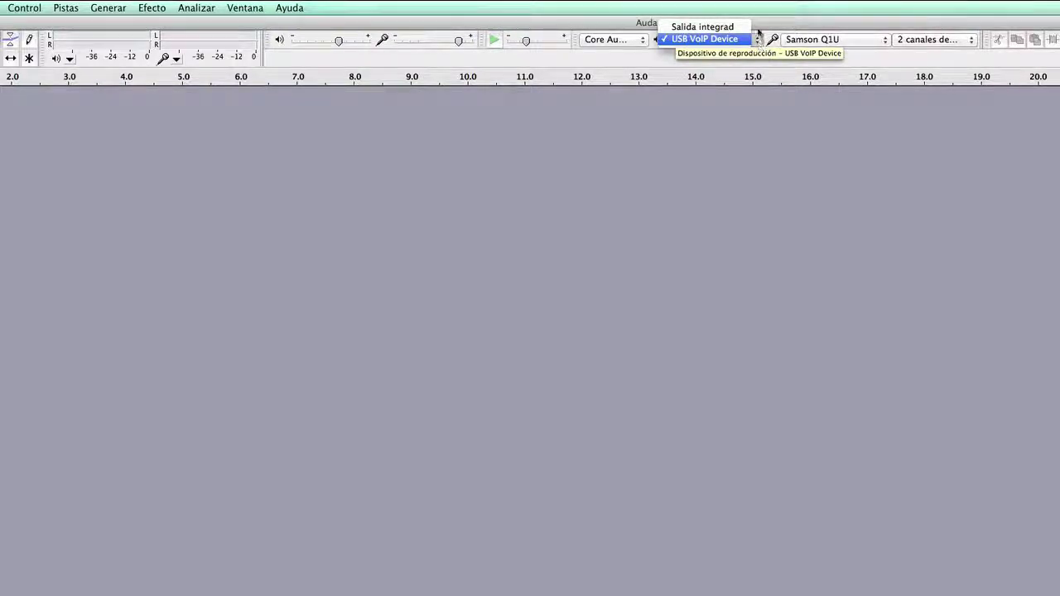
click(887, 48)
click(887, 46)
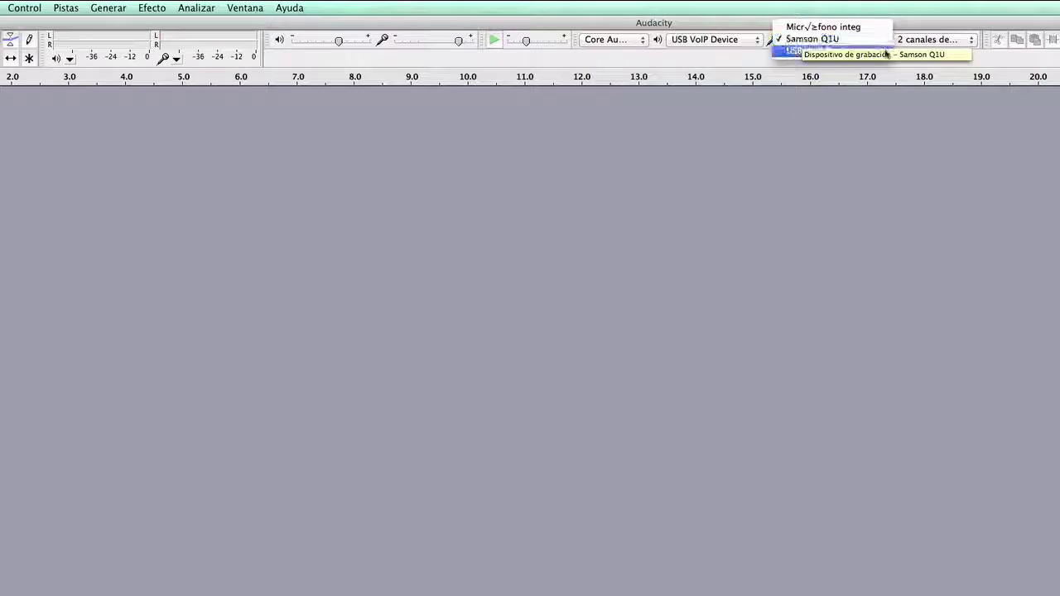
click(885, 40)
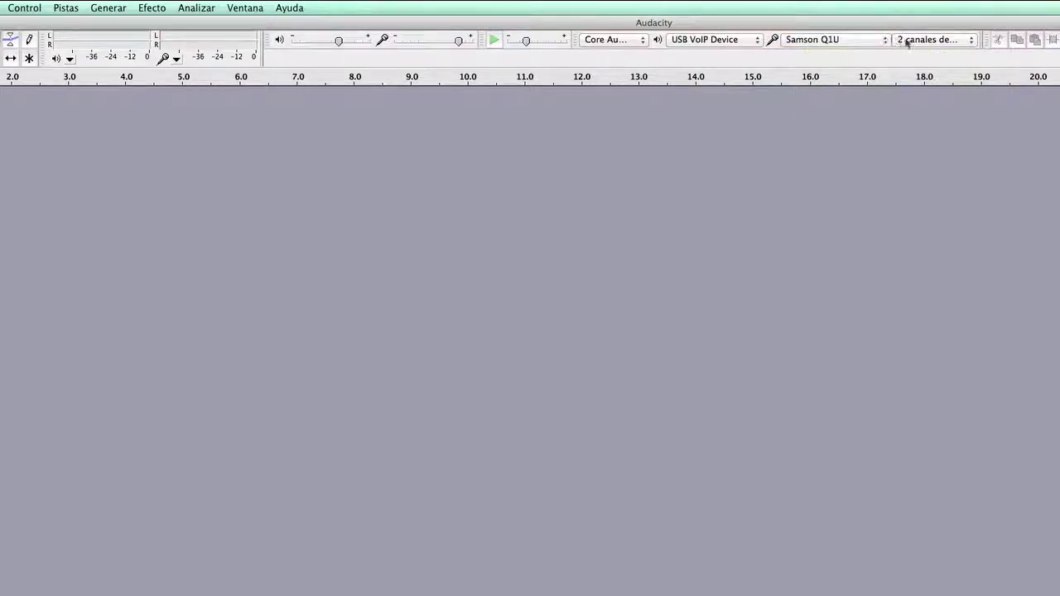
click(971, 40)
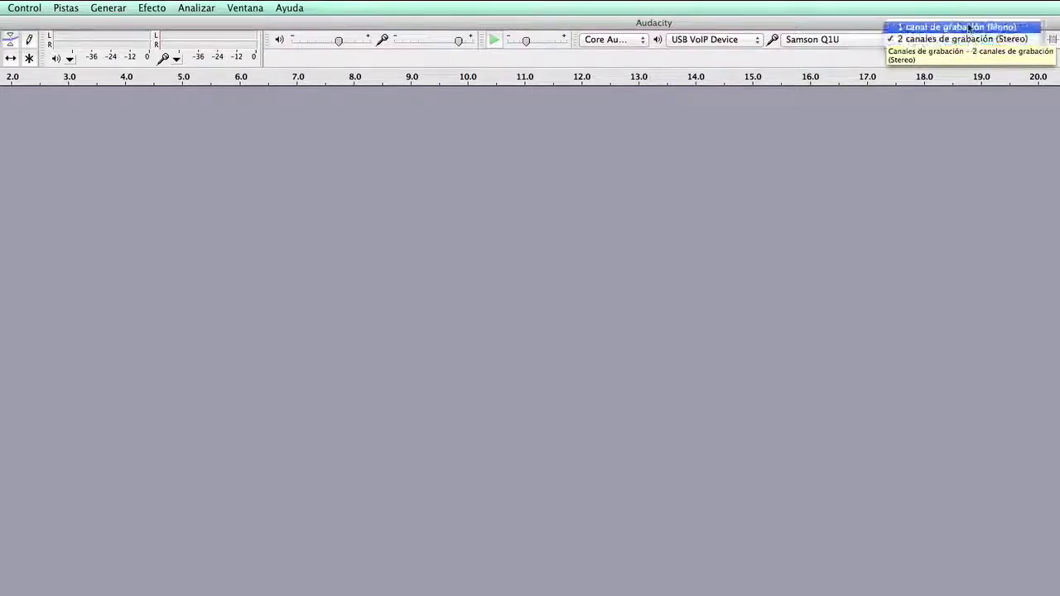
click(970, 27)
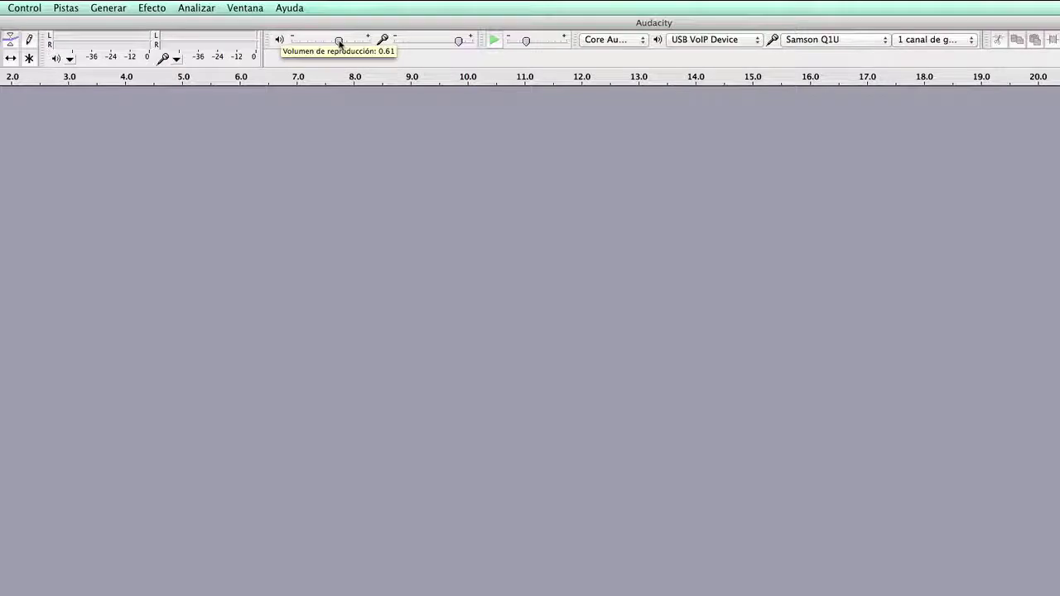
- Raise the playback volume slightly and the recording volume to its maximum
mouse_move(338, 42)
mouse_down()
mouse_move(327, 43)
mouse_move(353, 43)
mouse_move(346, 48)
mouse_up()
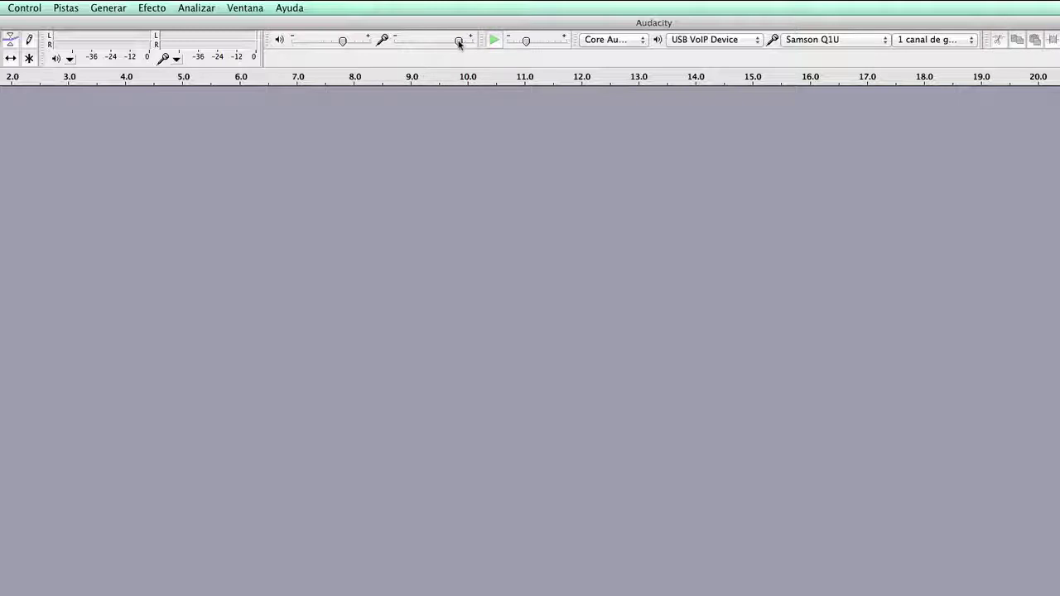
mouse_move(460, 42)
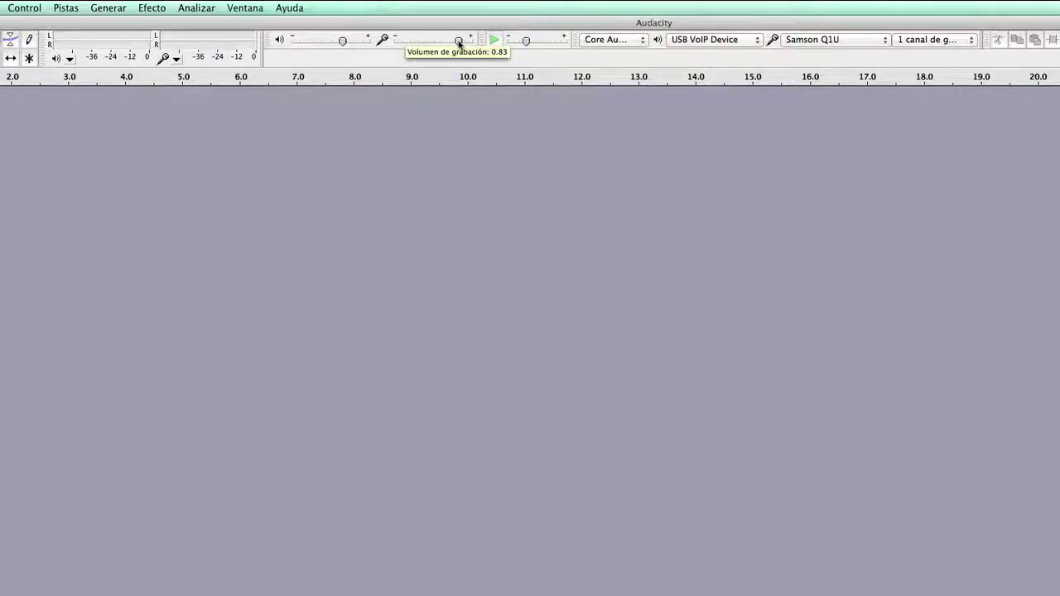
mouse_move(459, 42)
mouse_down()
mouse_move(416, 48)
mouse_move(475, 46)
mouse_up()
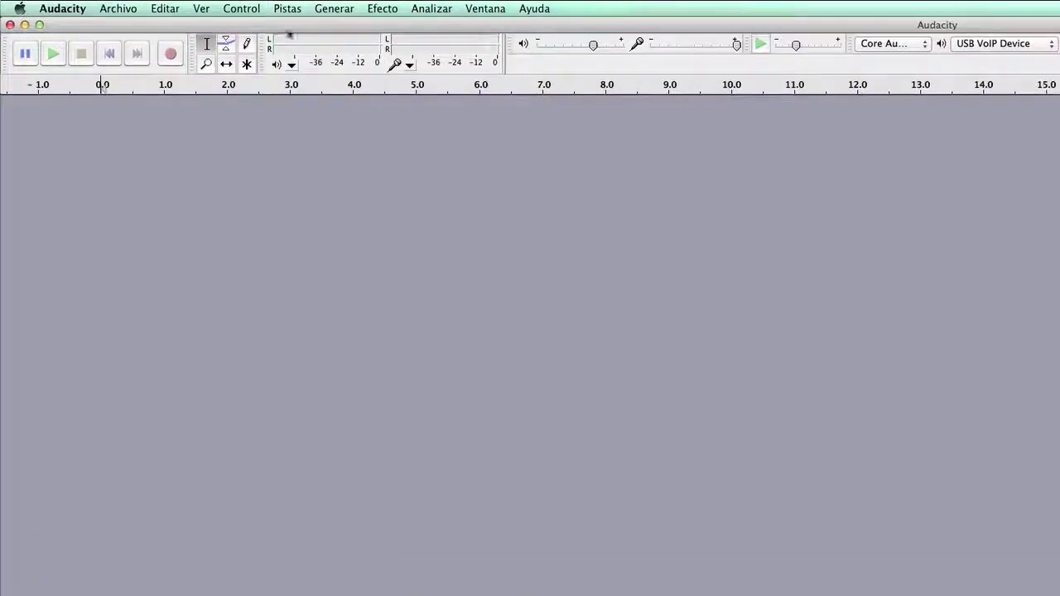
- In the quality preferences, keep the default sample rate at 44100 Hz and the default sample format at 32-bit float
click(67, 9)
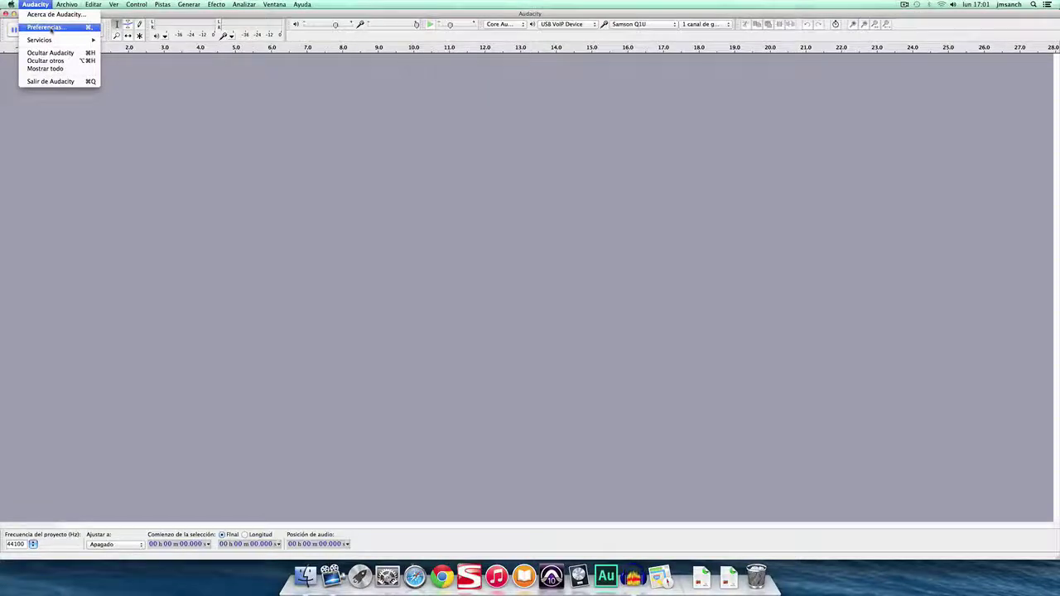
click(43, 27)
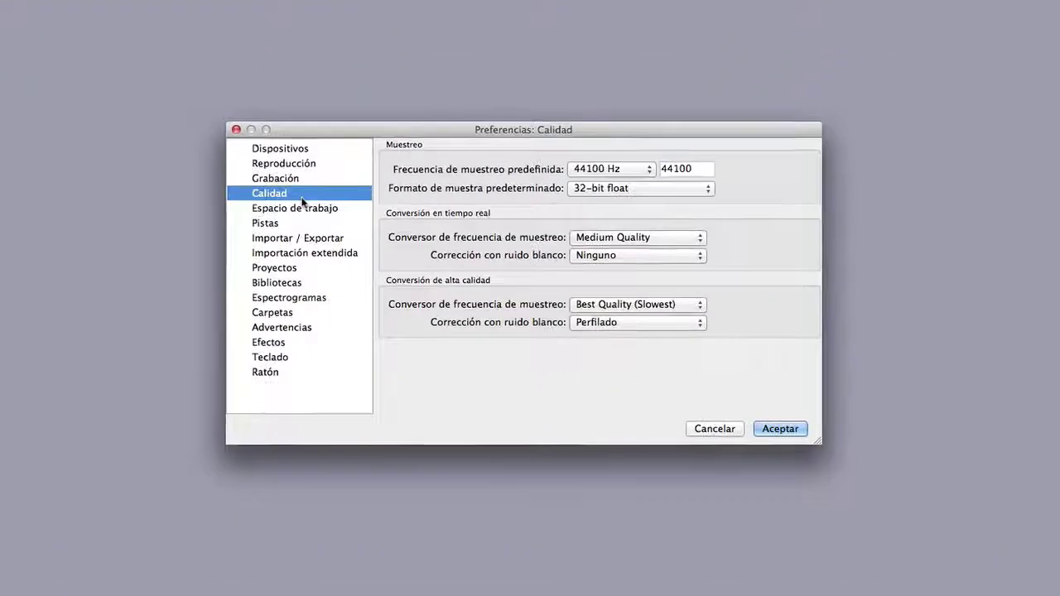
click(650, 169)
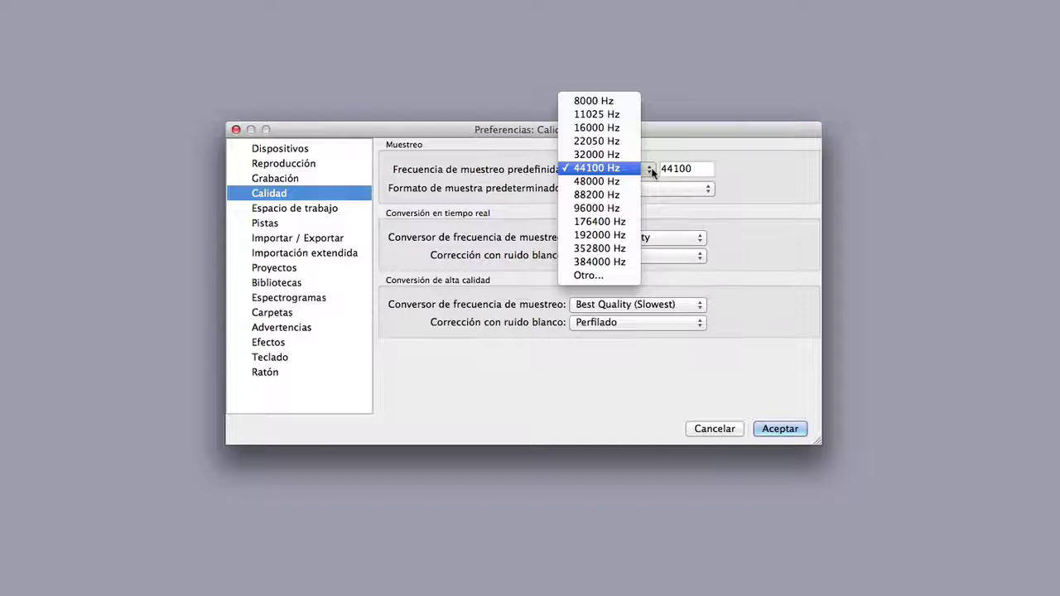
click(651, 169)
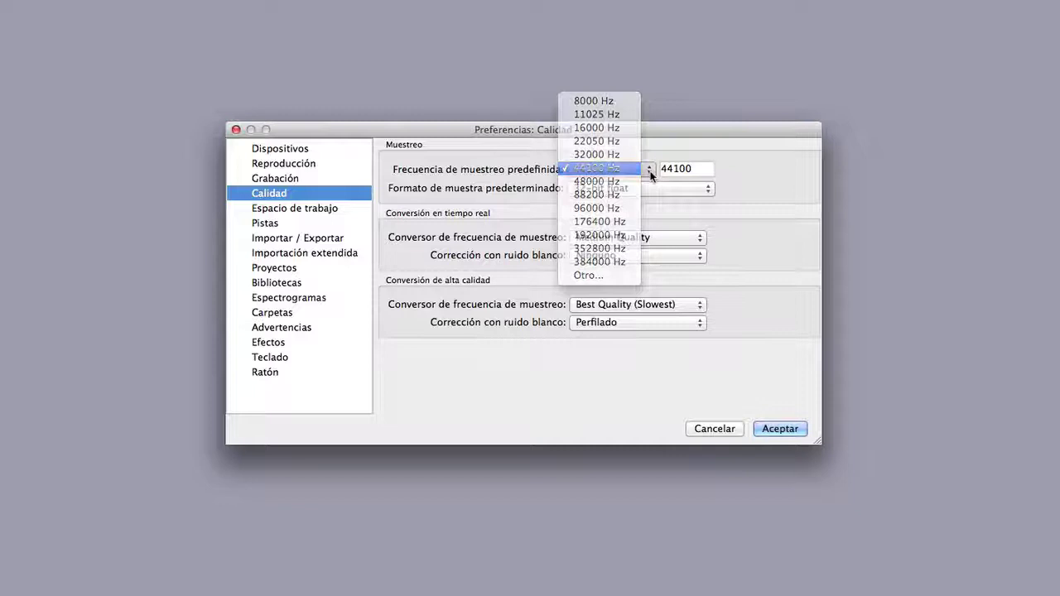
click(709, 190)
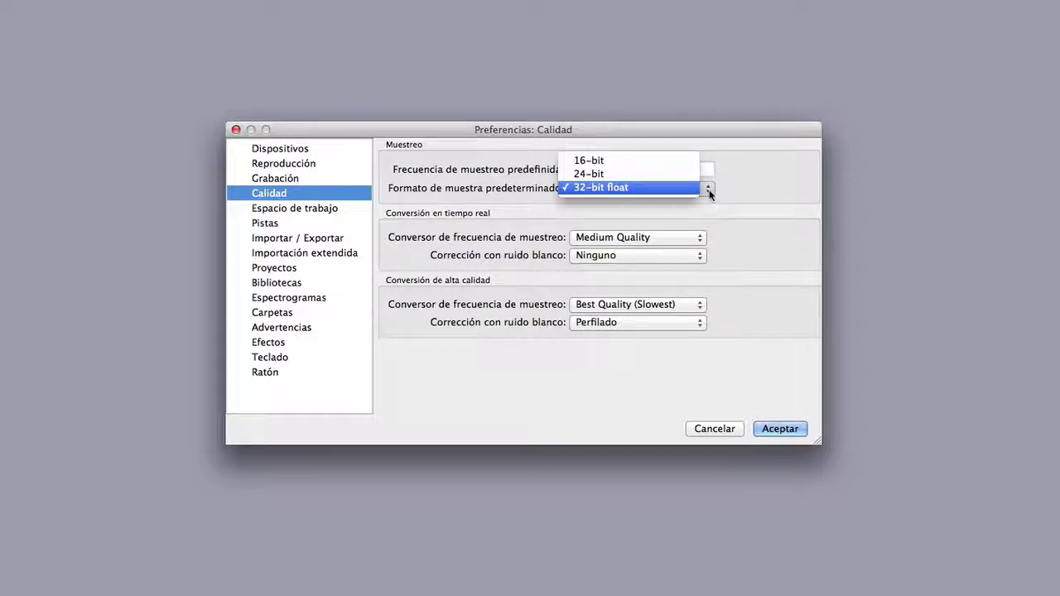
click(687, 189)
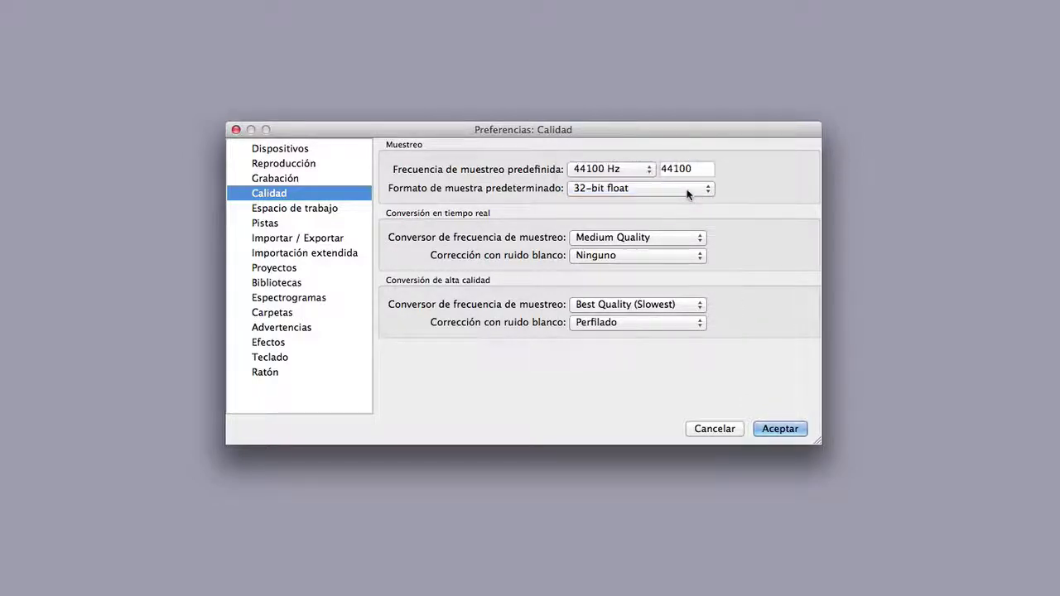
- In the device preferences, keep USB VoIP Device for playback and Samson Q1U with 1 (Mono) channel for recording, and accept the preferences
click(294, 152)
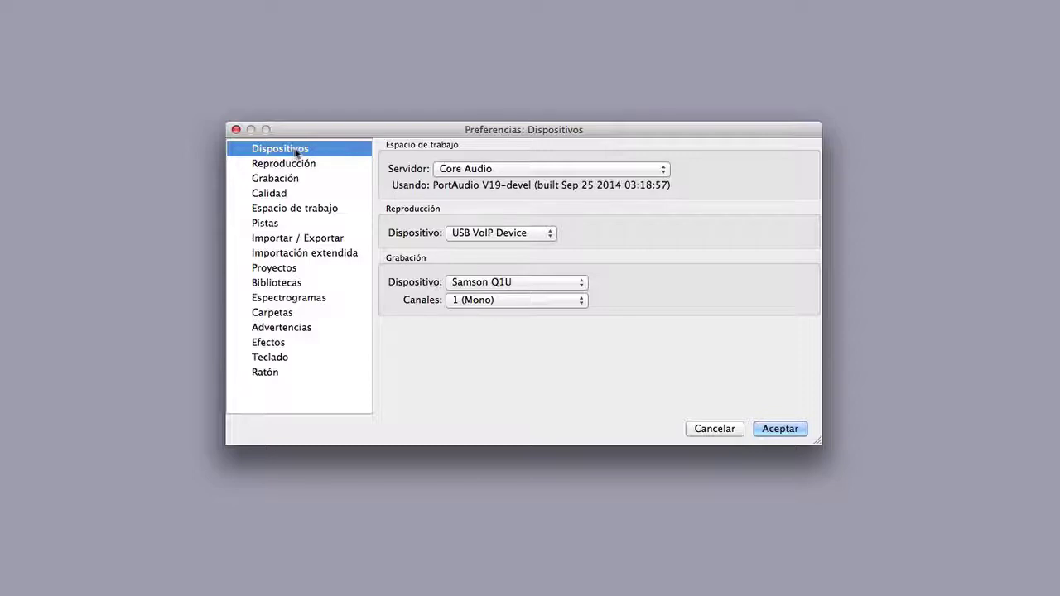
click(551, 235)
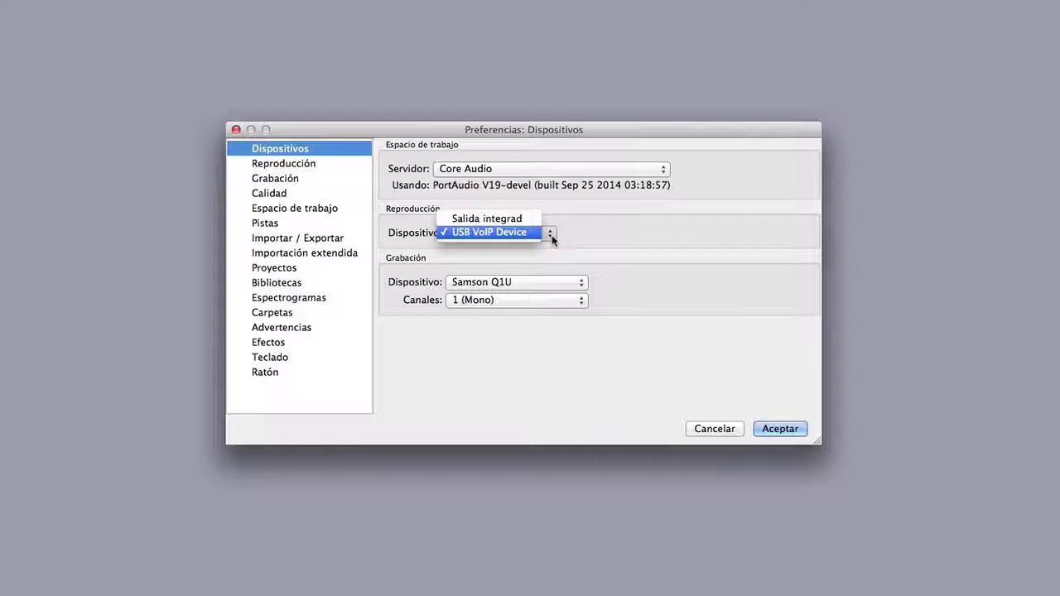
click(552, 234)
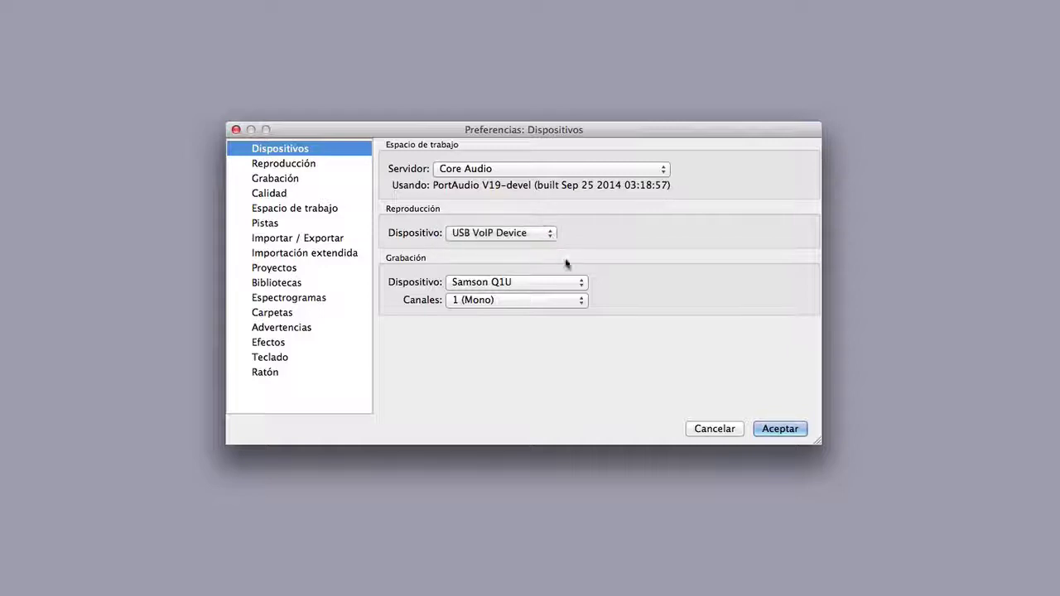
click(584, 287)
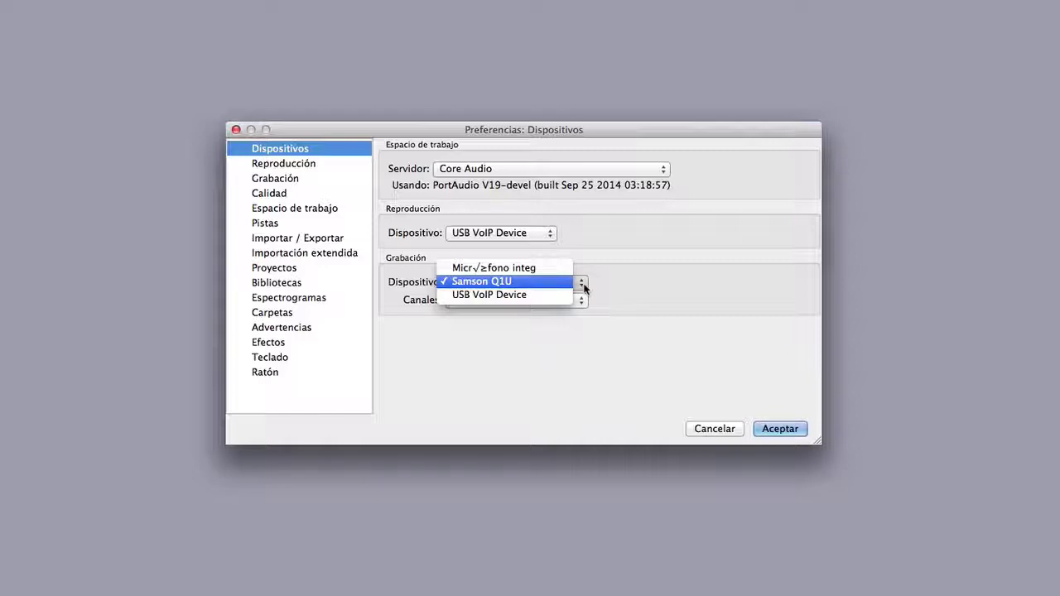
click(584, 288)
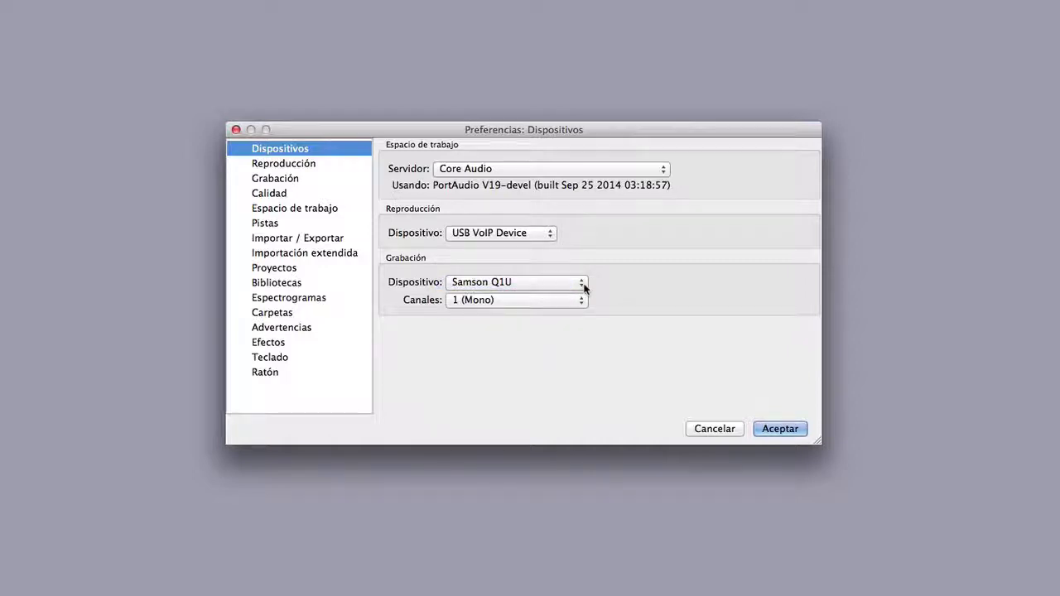
click(583, 302)
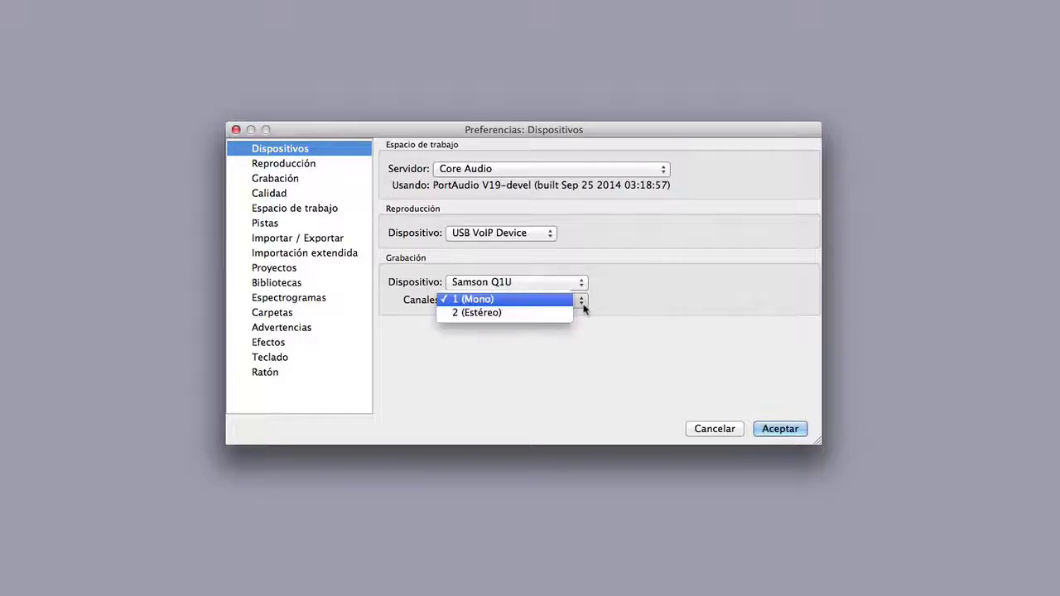
click(583, 300)
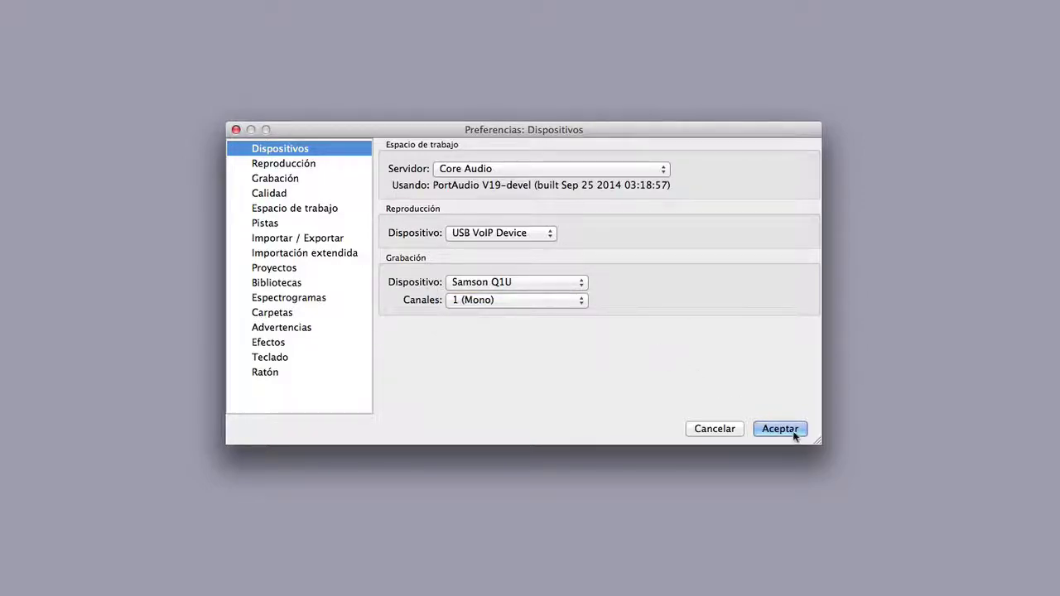
click(791, 433)
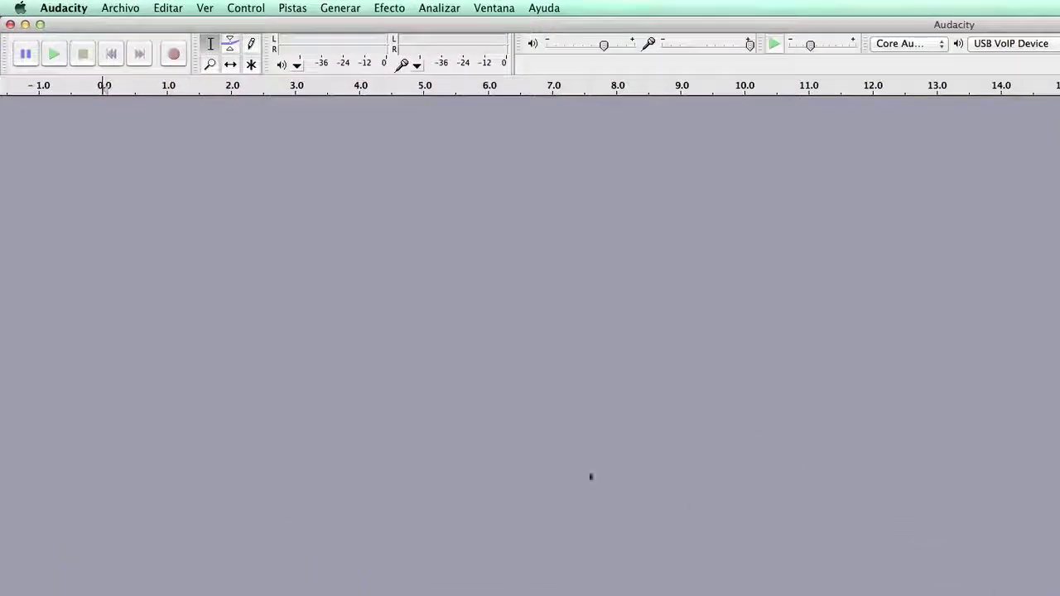
- Record a test take of about 10 seconds at recording volume 1.00, and delete its track
click(176, 63)
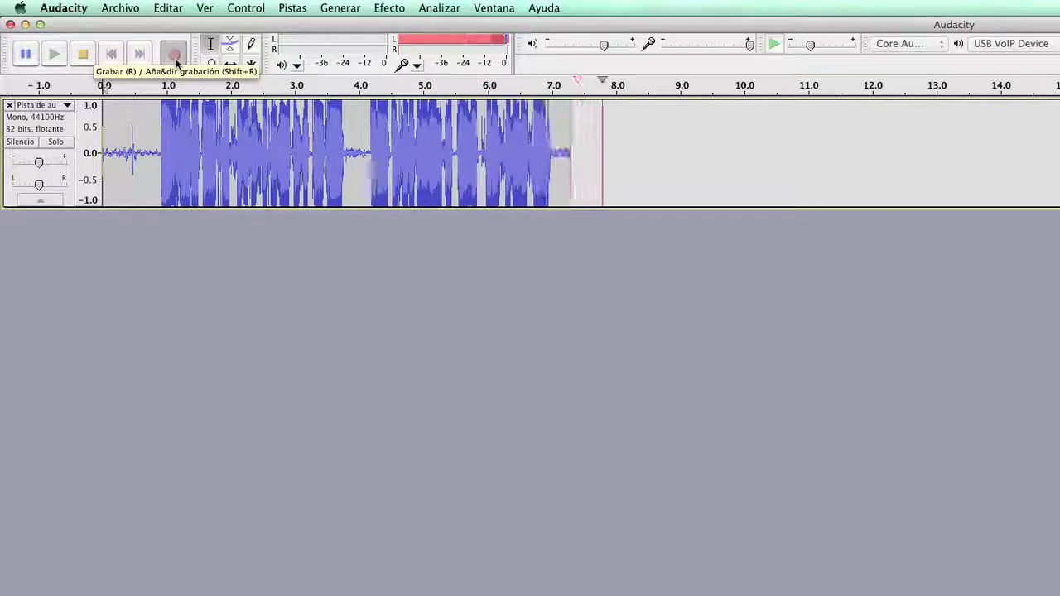
click(82, 54)
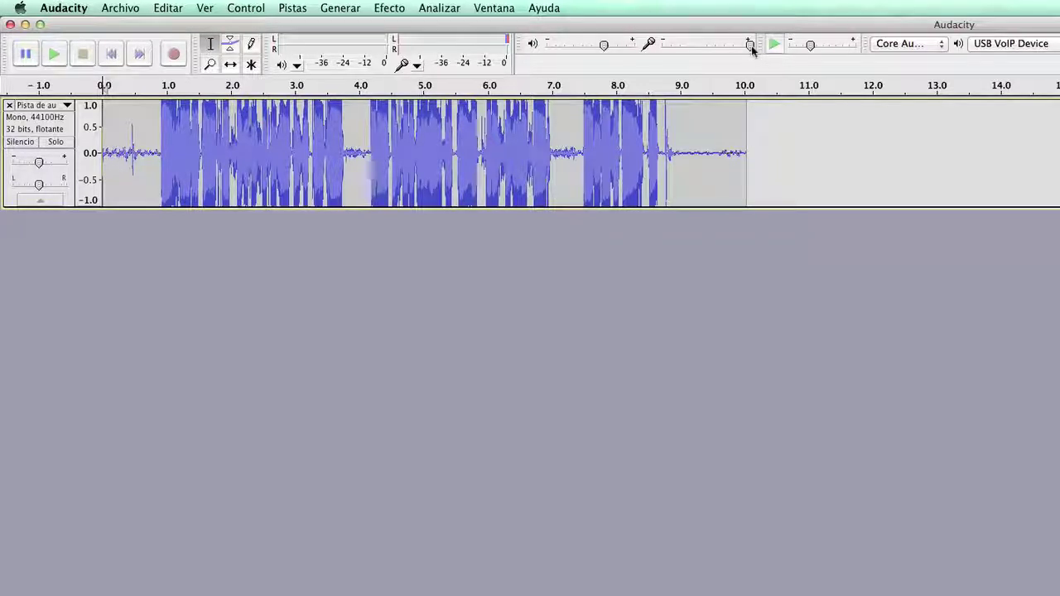
mouse_move(751, 48)
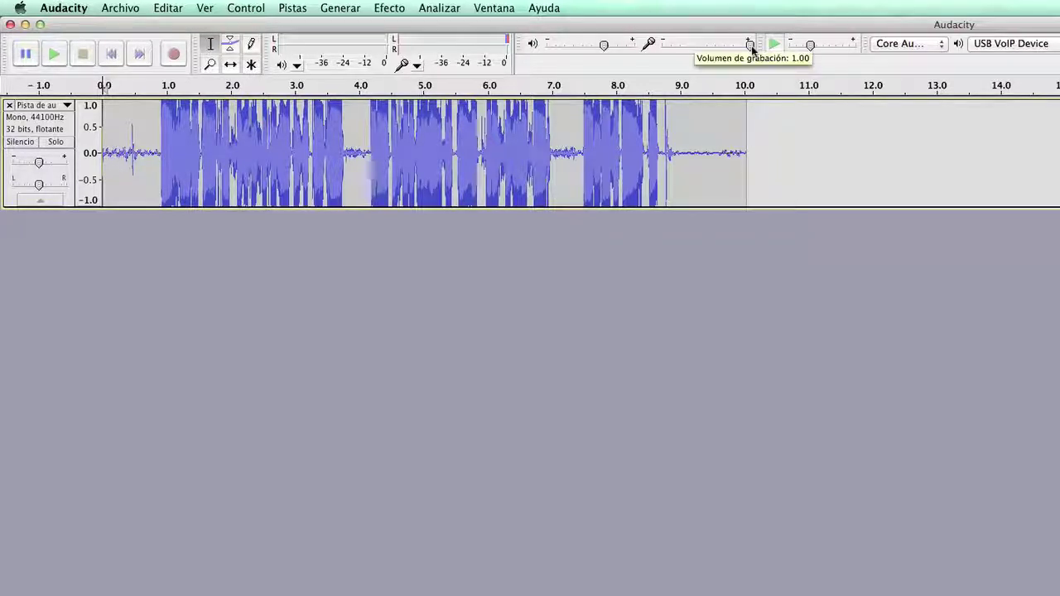
click(9, 106)
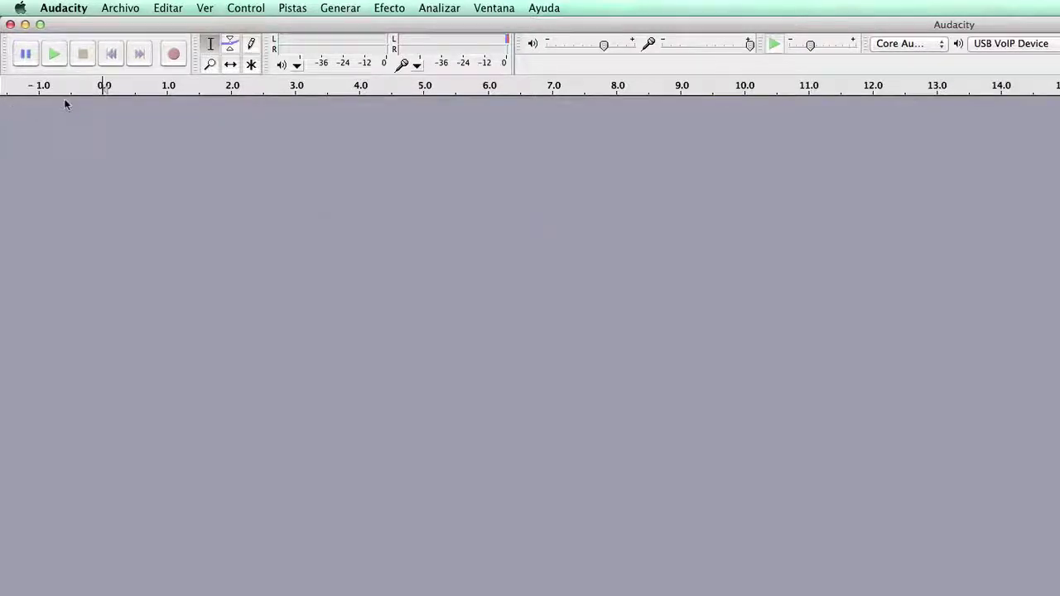
- Record another test take while lowering the recording volume to 0.76, and delete the track once the recording is stopped
click(176, 54)
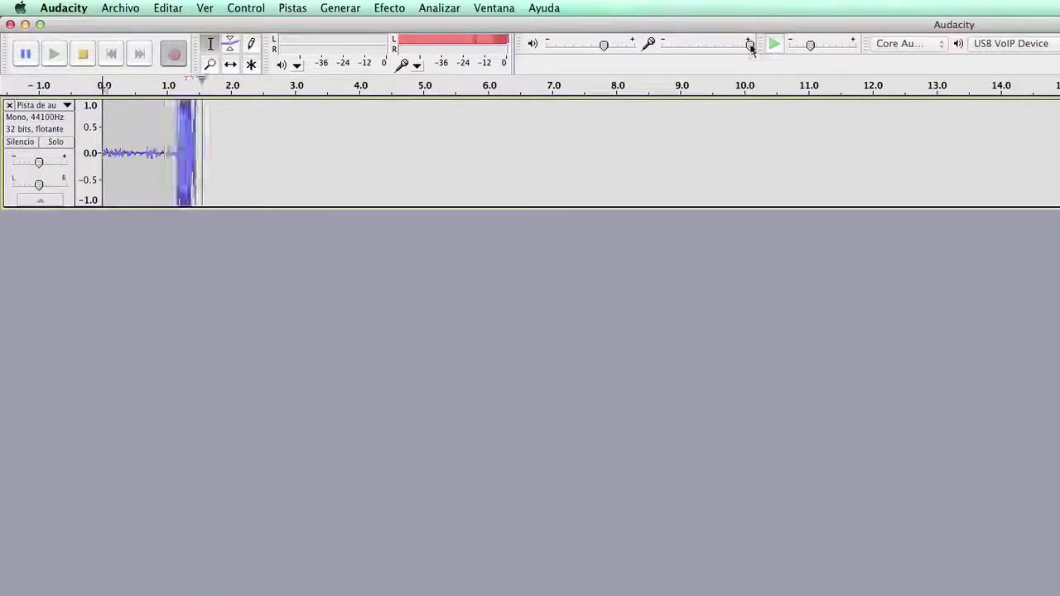
drag(751, 48, 730, 51)
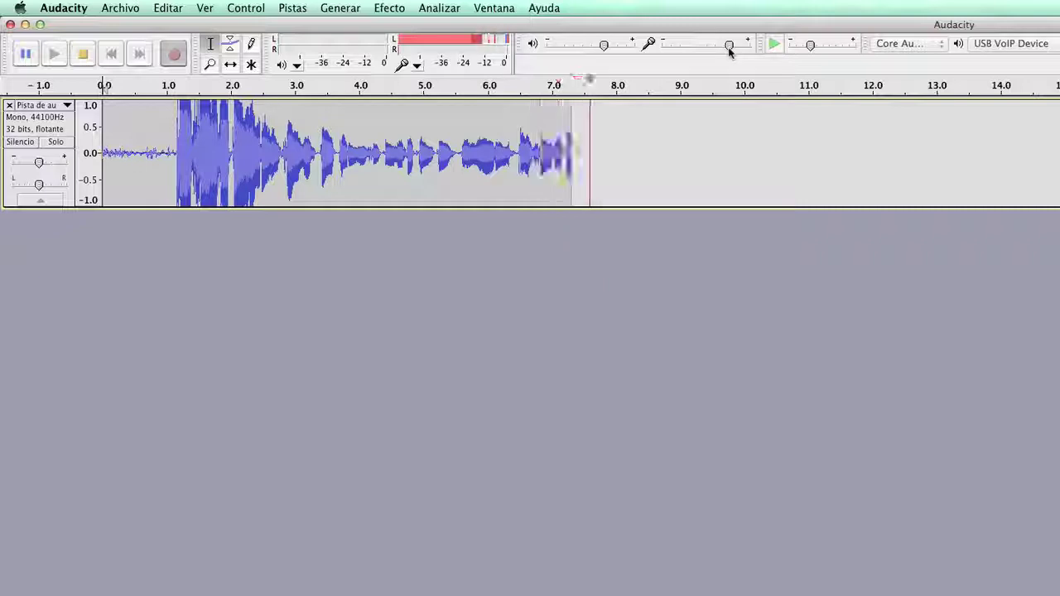
mouse_move(730, 50)
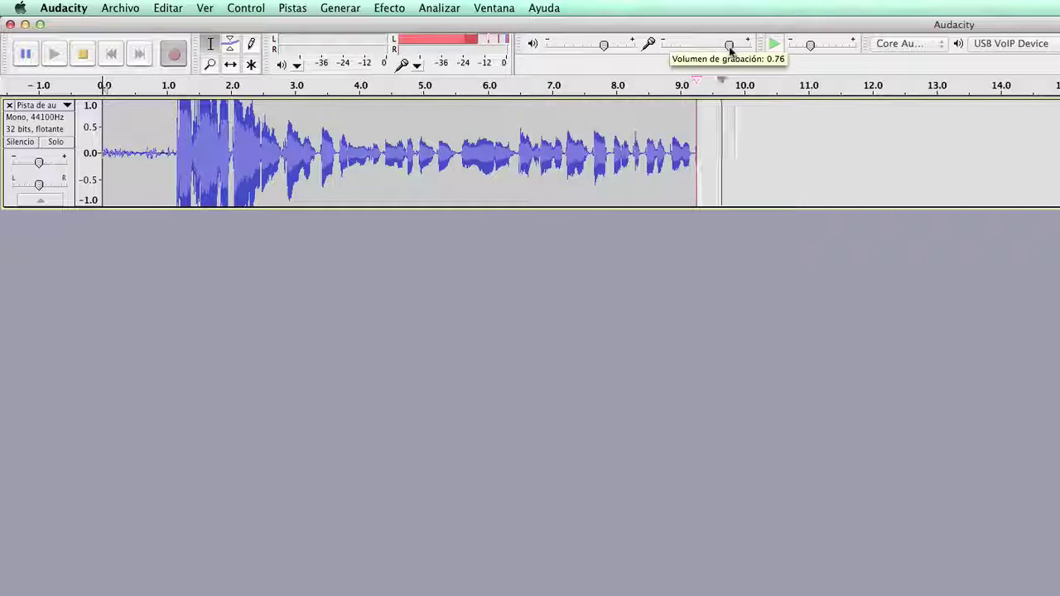
click(84, 58)
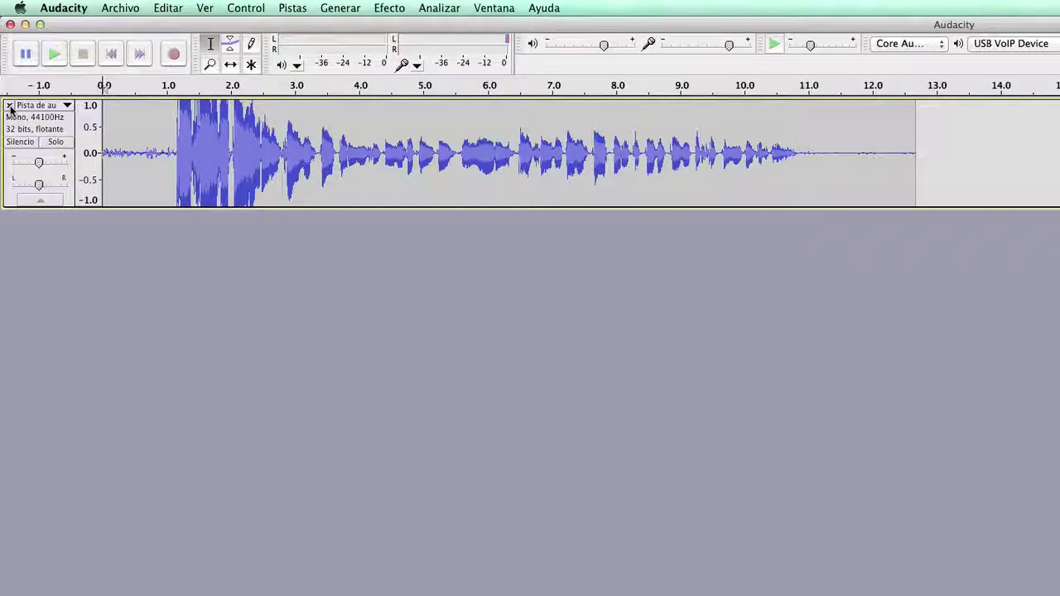
click(10, 107)
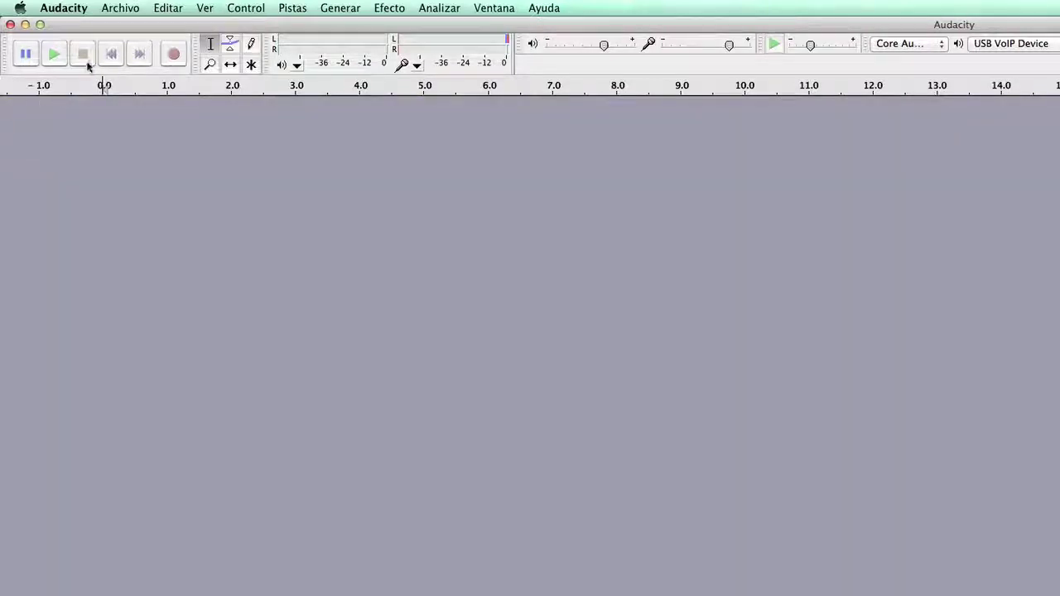
- Record a new mono take of about 10 seconds and play it back while lowering the playback volume slightly
click(174, 55)
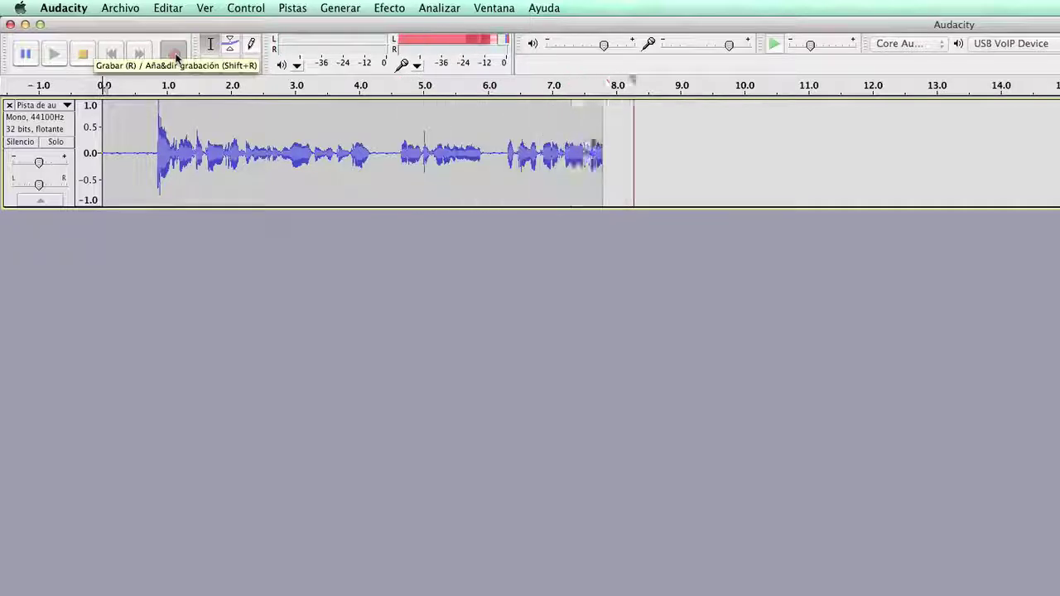
click(83, 56)
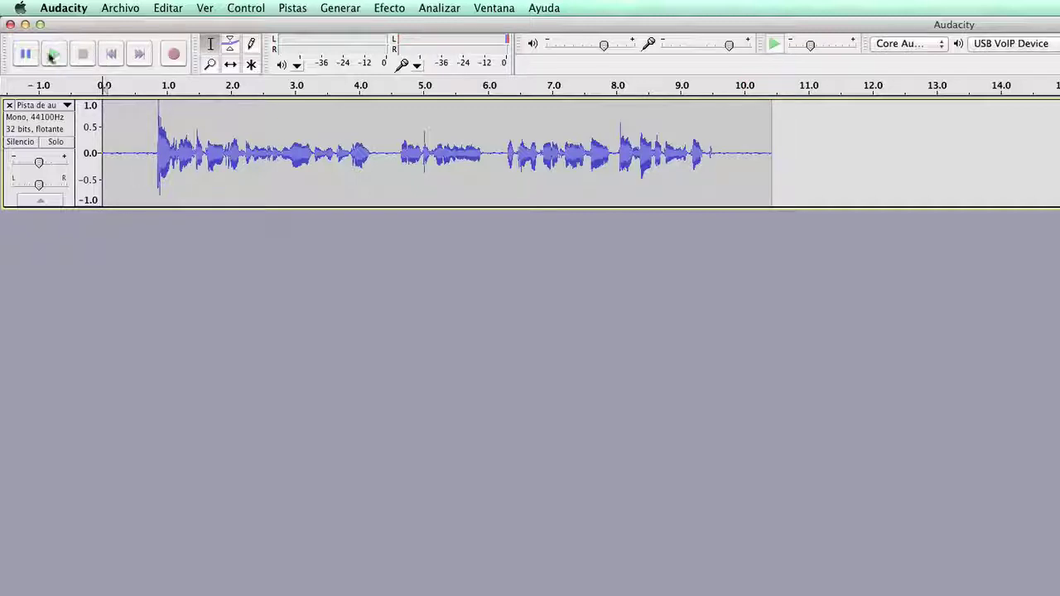
click(53, 55)
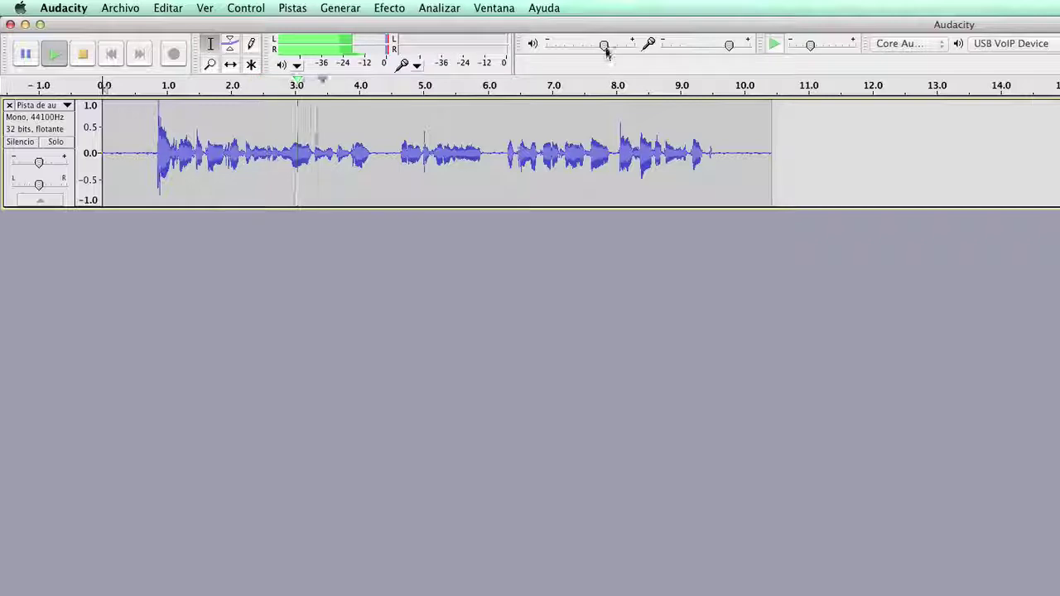
mouse_move(606, 47)
mouse_down()
mouse_move(578, 50)
mouse_move(606, 54)
mouse_move(597, 52)
mouse_up()
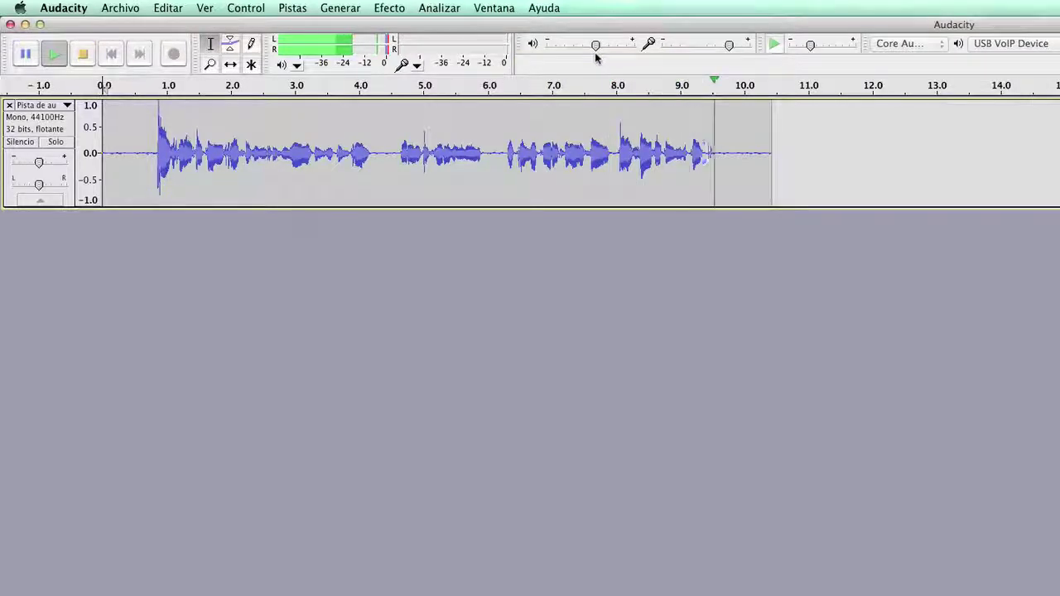